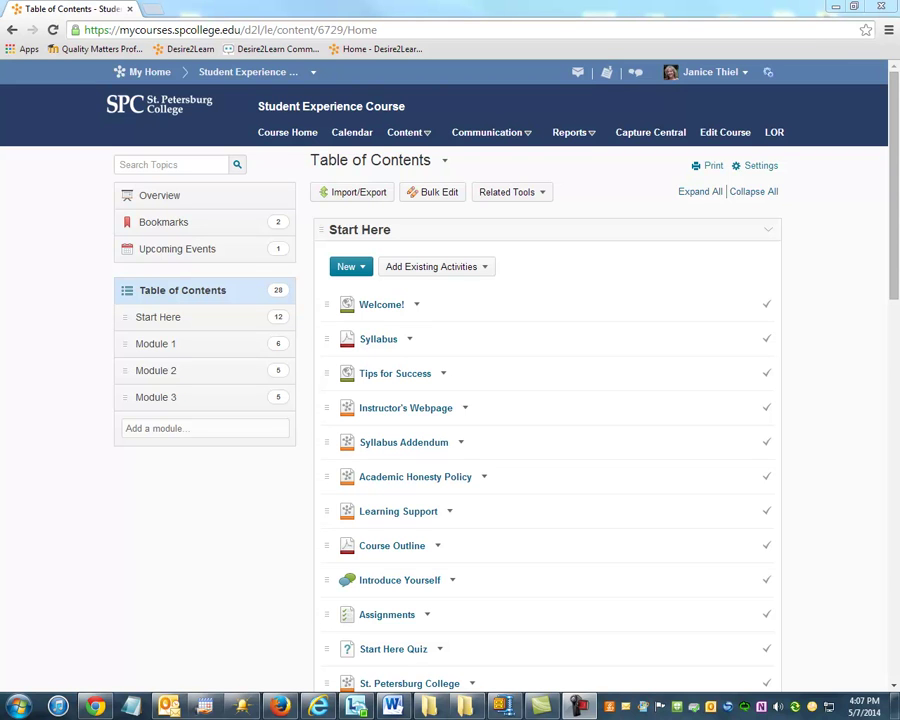
Step: Open Manage Files from Edit Course to view the Module 1–3 and Start Here folders
{"action": "left_click", "coordinate": [724, 134]}
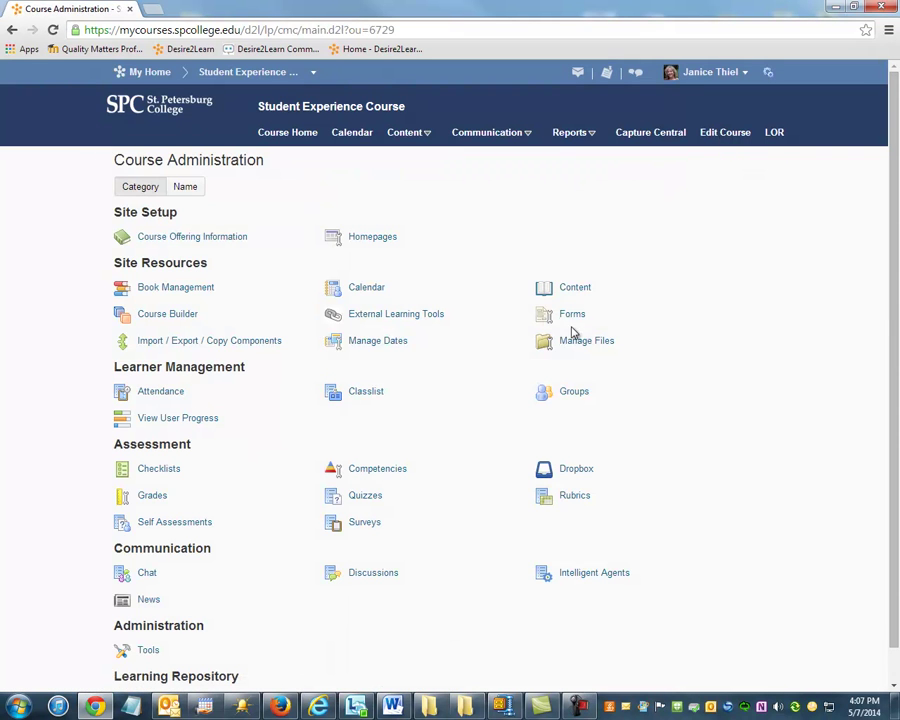
{"action": "left_click", "coordinate": [581, 345]}
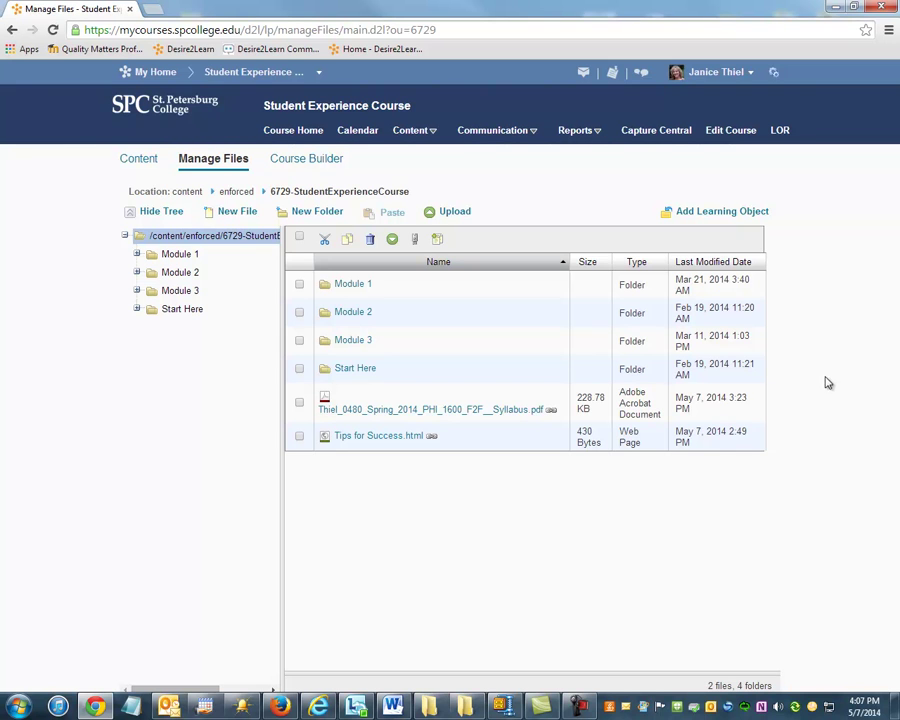
Step: Create a folder named 'Module 4' in the course root
{"action": "left_click", "coordinate": [318, 213]}
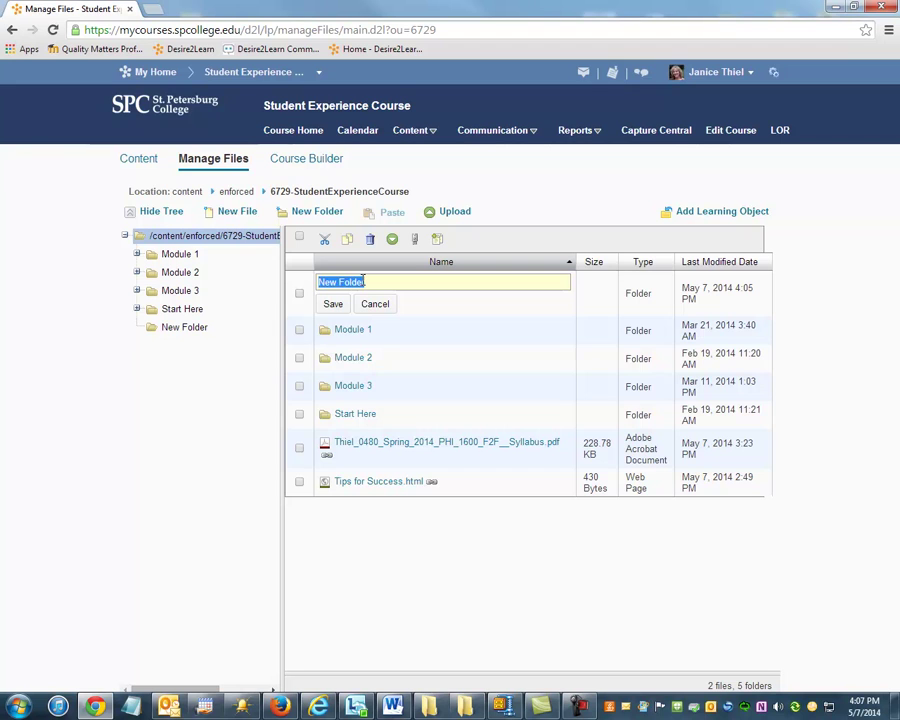
{"action": "type", "text": "Module 4"}
{"action": "left_click", "coordinate": [340, 306]}
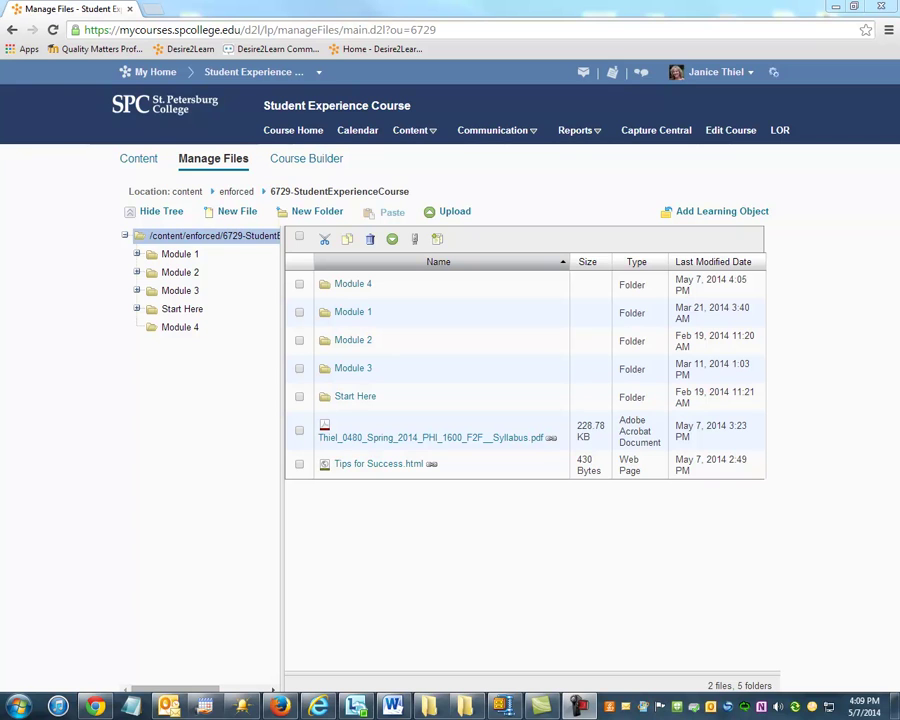
Step: Cut Tips for Success.html from the root and paste it into the Start Here folder
{"action": "left_click", "coordinate": [299, 465]}
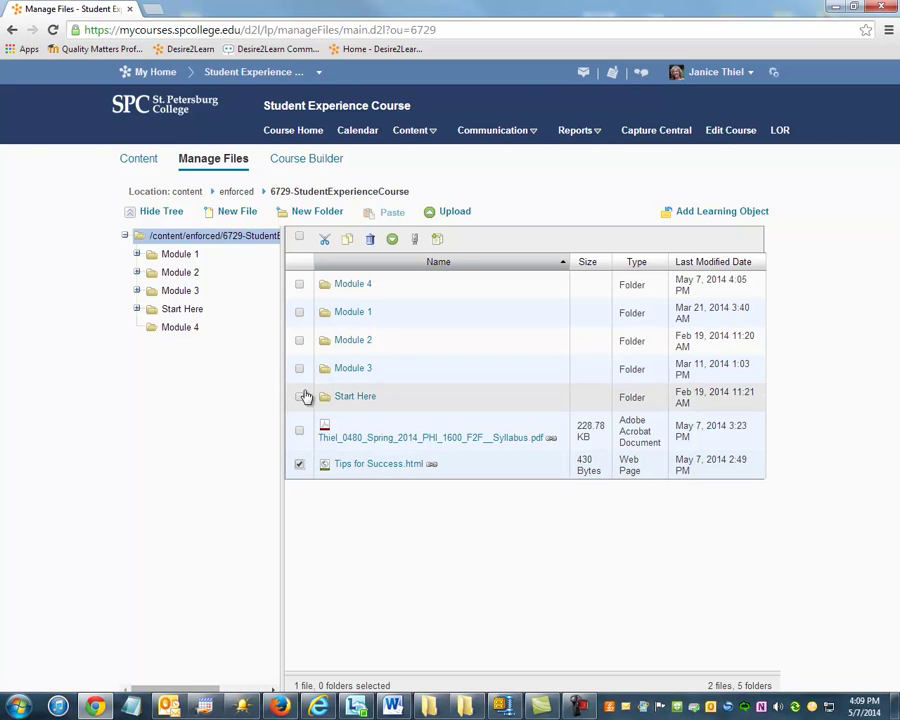
{"action": "left_click", "coordinate": [326, 243]}
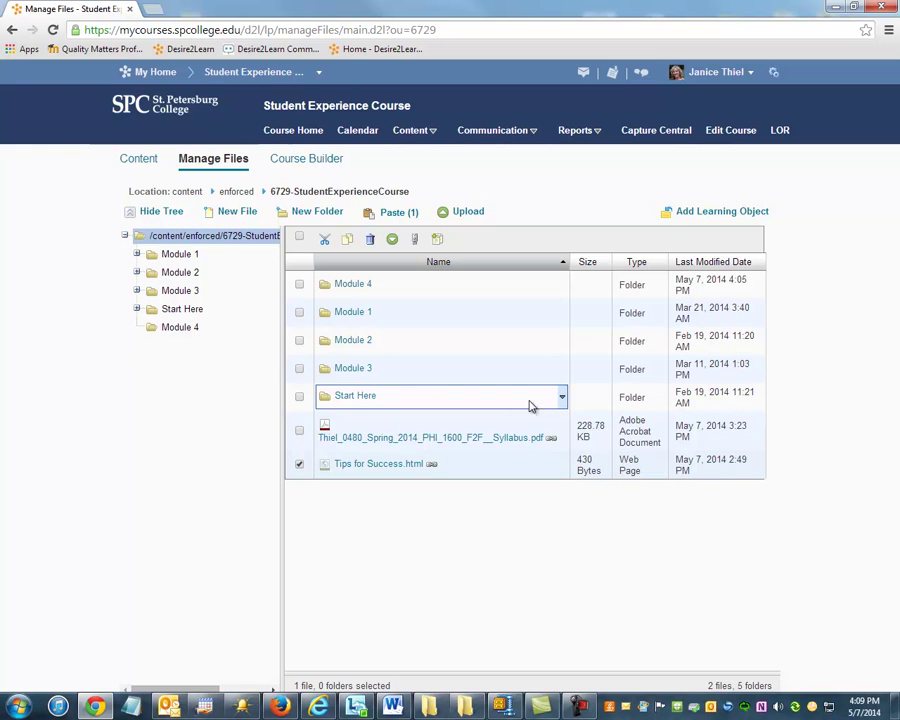
{"action": "left_click", "coordinate": [562, 398]}
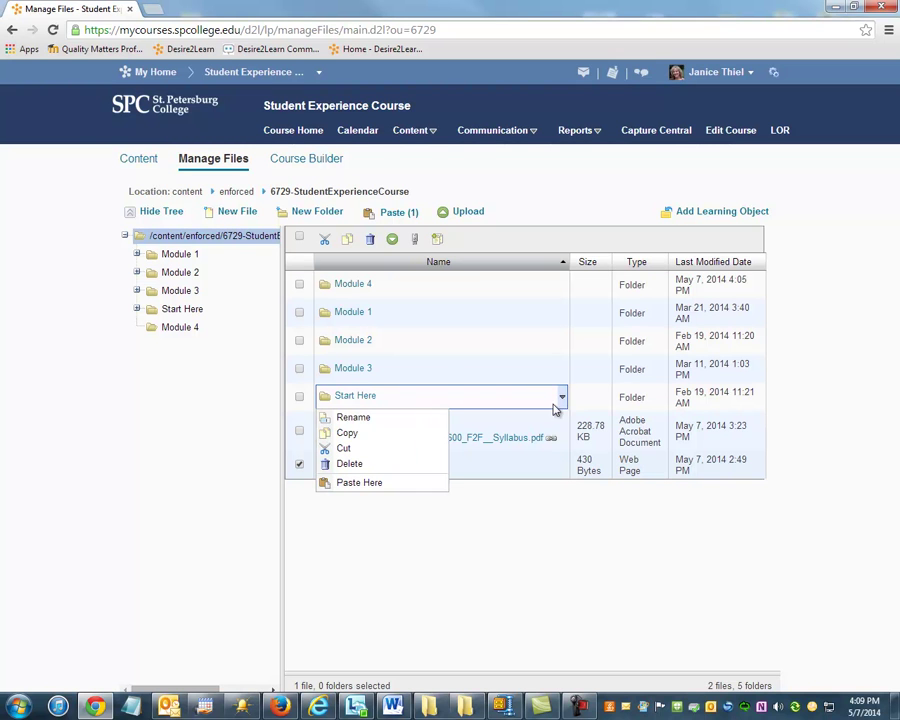
{"action": "left_click", "coordinate": [358, 482]}
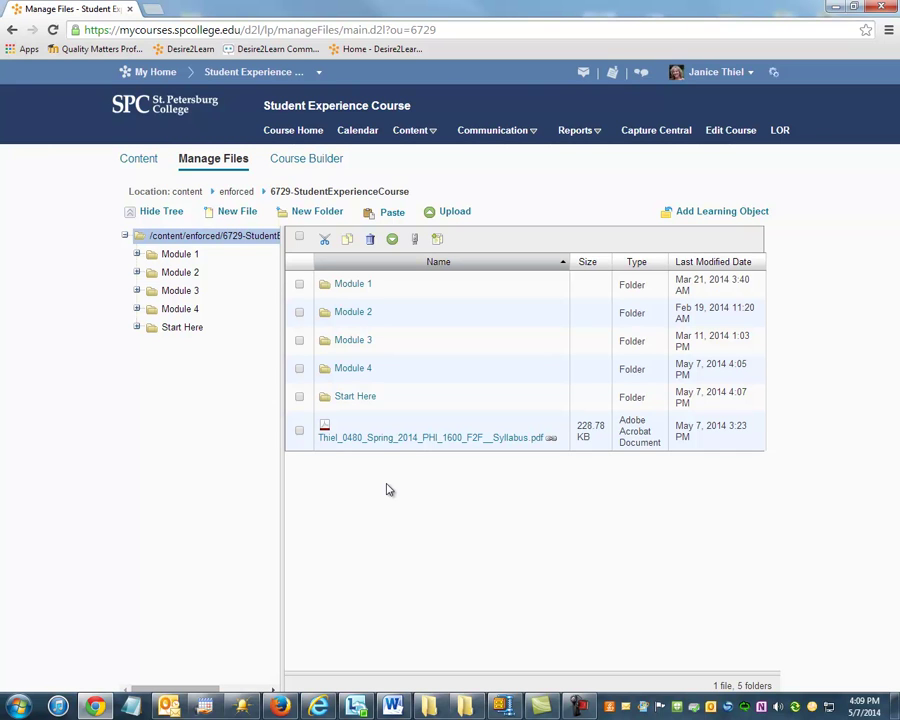
{"action": "left_click", "coordinate": [344, 397]}
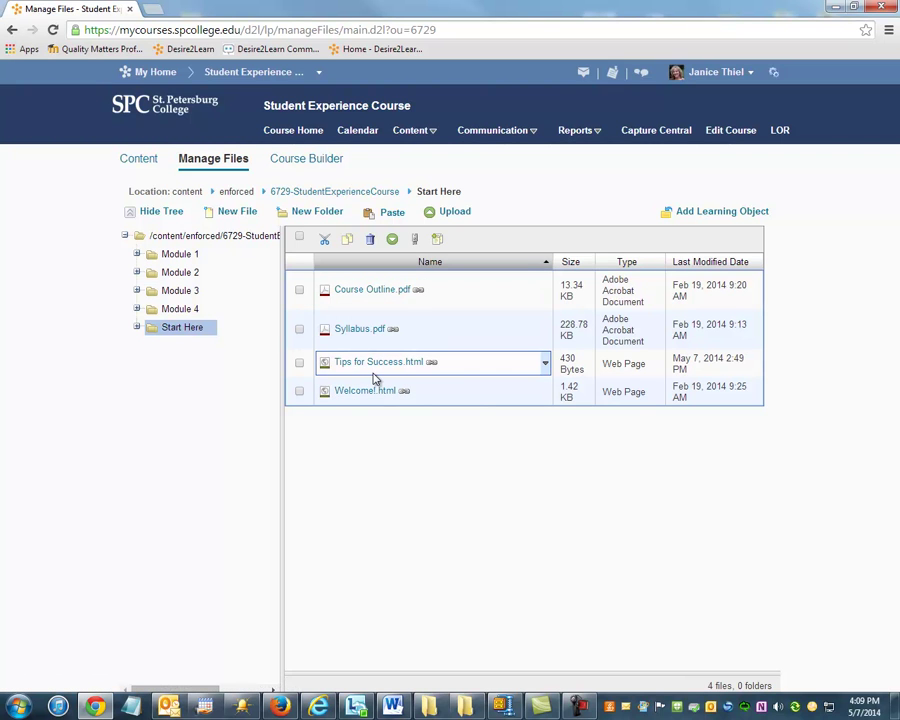
{"action": "left_click", "coordinate": [208, 238]}
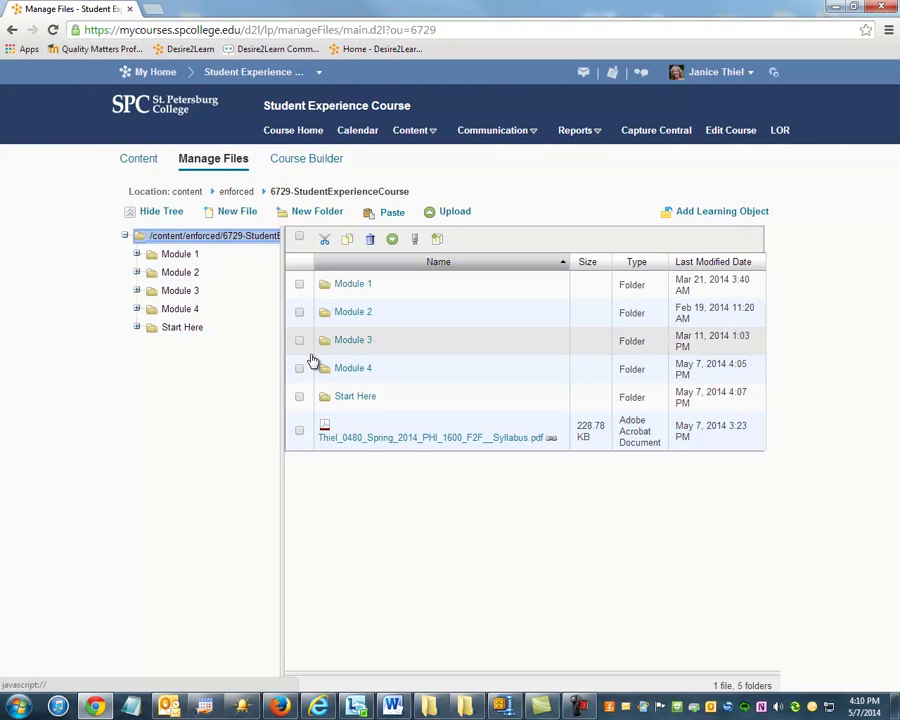
Step: Delete the syllabus PDF from the course root and confirm
{"action": "left_click", "coordinate": [300, 432]}
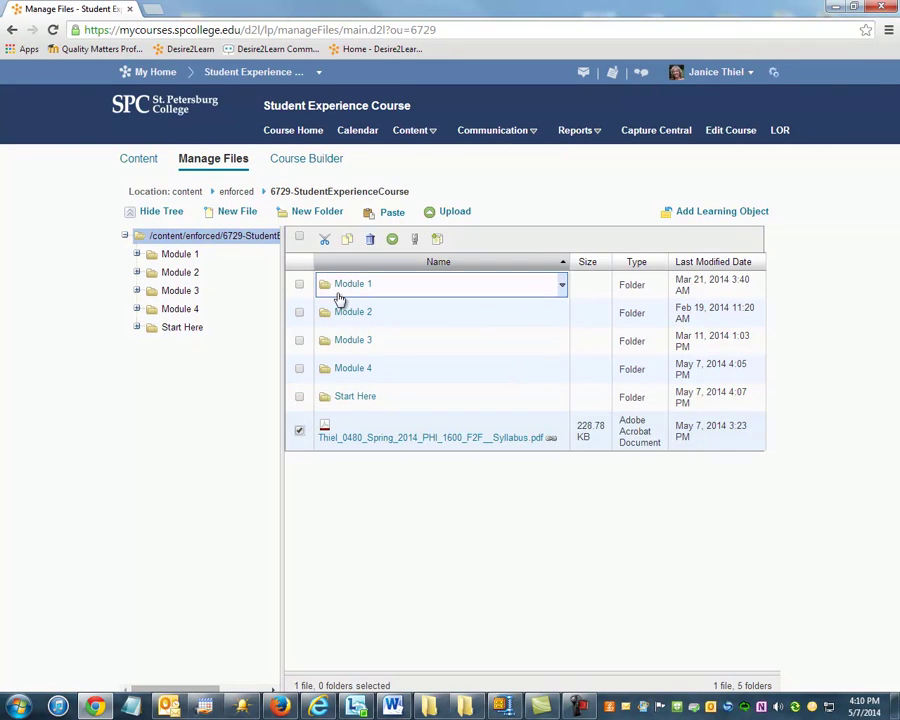
{"action": "left_click", "coordinate": [370, 240]}
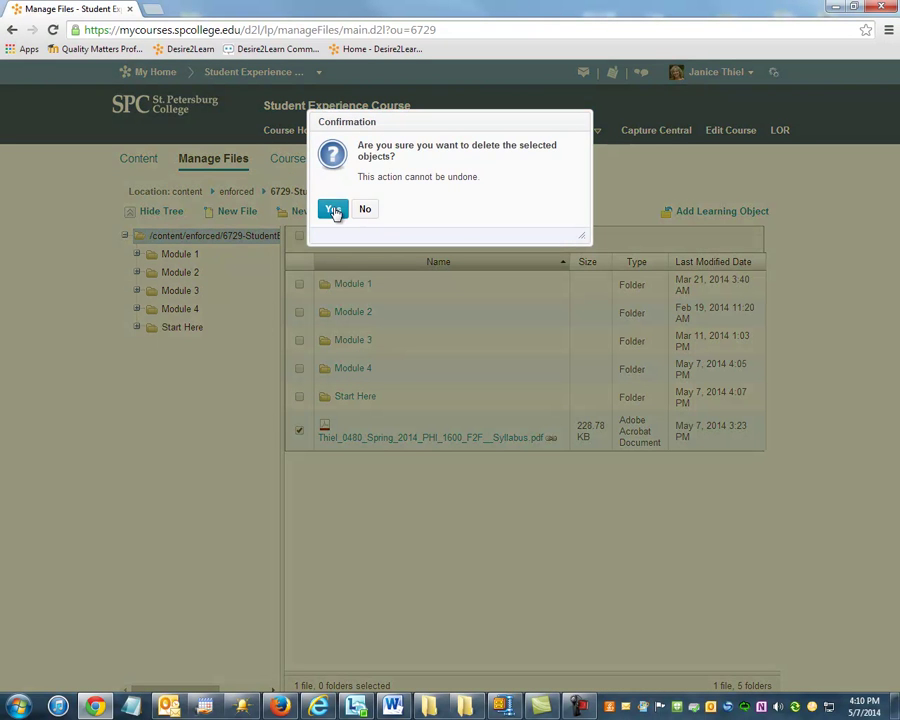
{"action": "left_click", "coordinate": [334, 210]}
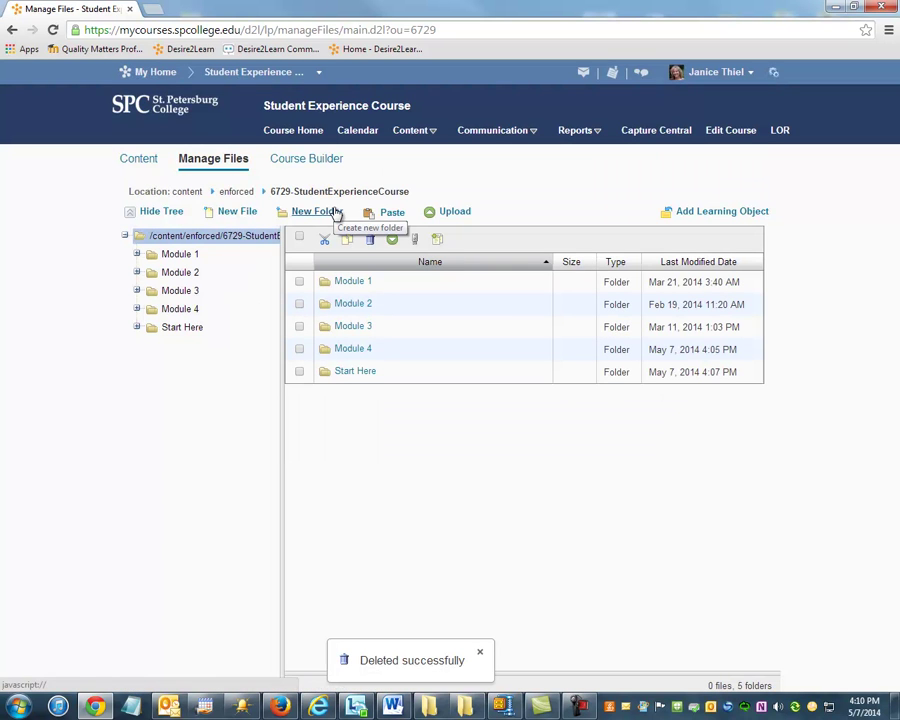
{"action": "left_click", "coordinate": [352, 372]}
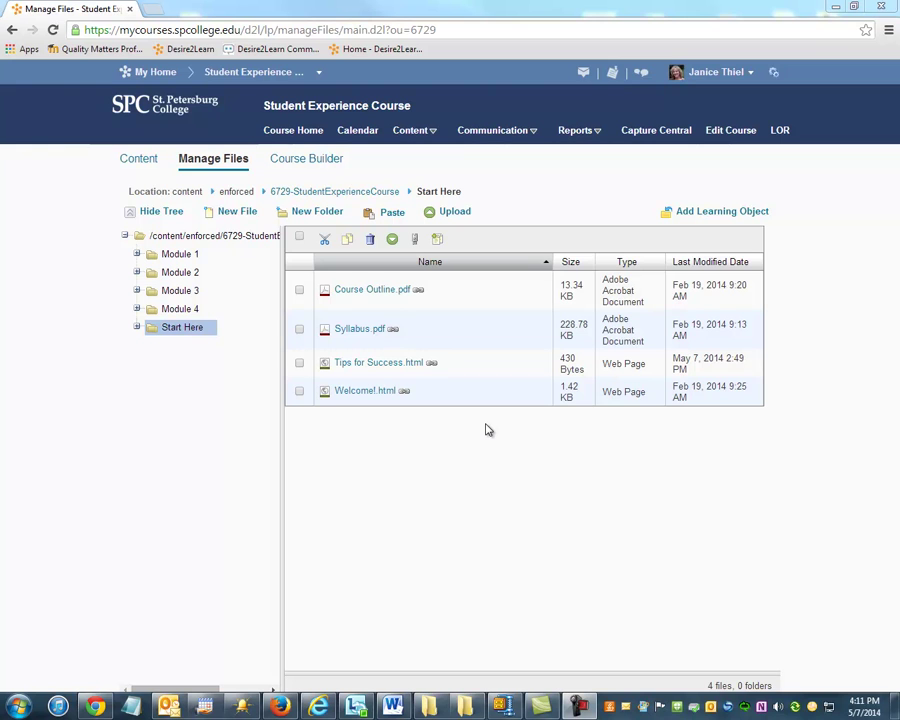
{"action": "left_click", "coordinate": [248, 237]}
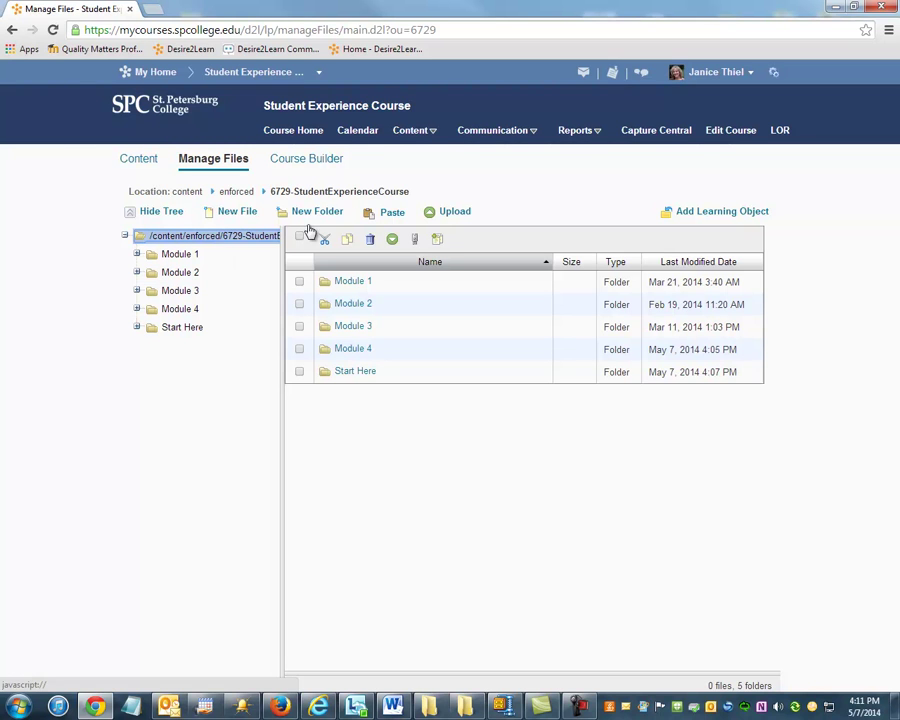
Step: Go back to the course Table of Contents through the Content menu
{"action": "left_click", "coordinate": [414, 131]}
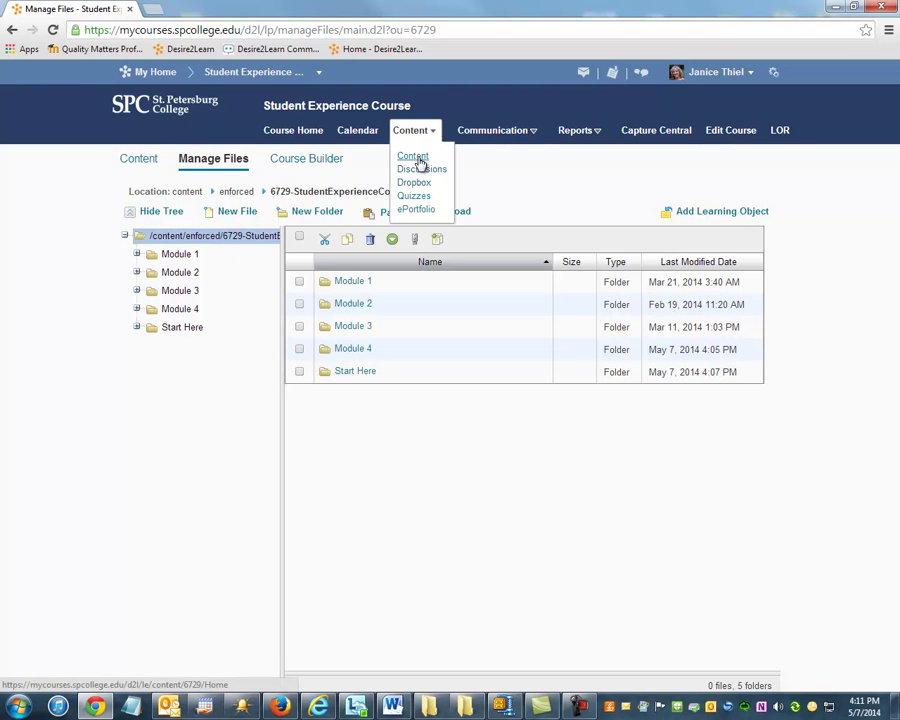
{"action": "left_click", "coordinate": [419, 161]}
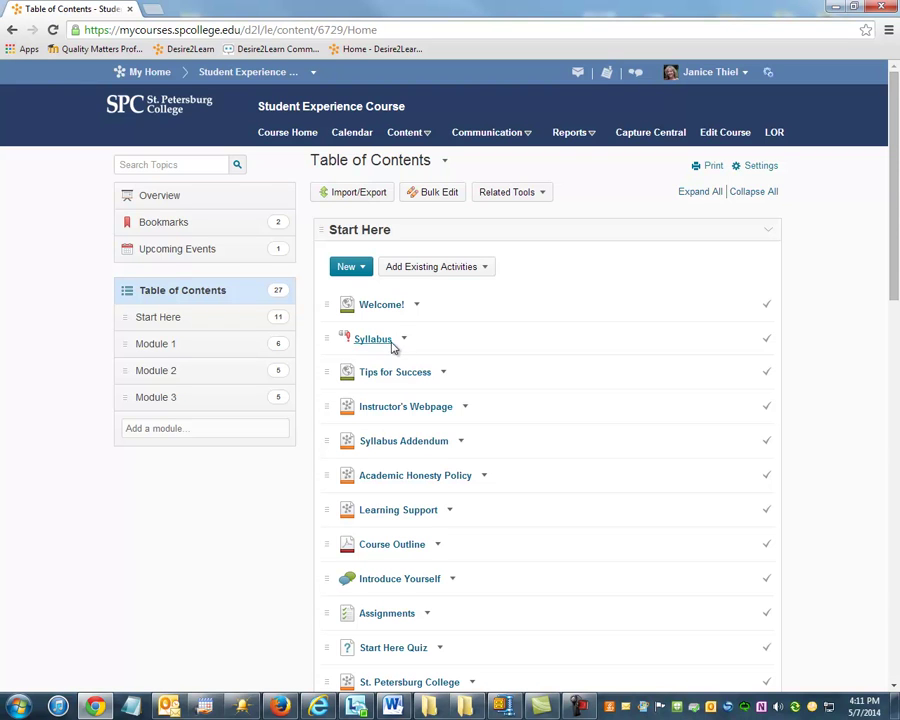
Step: Permanently delete the Syllabus topic and its file from Start Here
{"action": "left_click", "coordinate": [405, 341]}
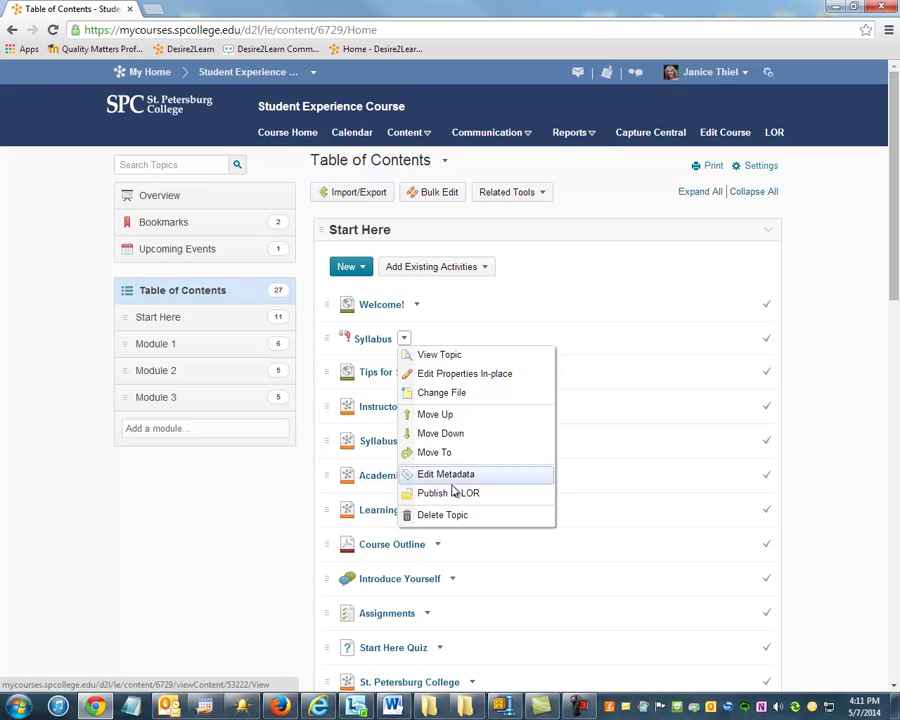
{"action": "left_click", "coordinate": [441, 516]}
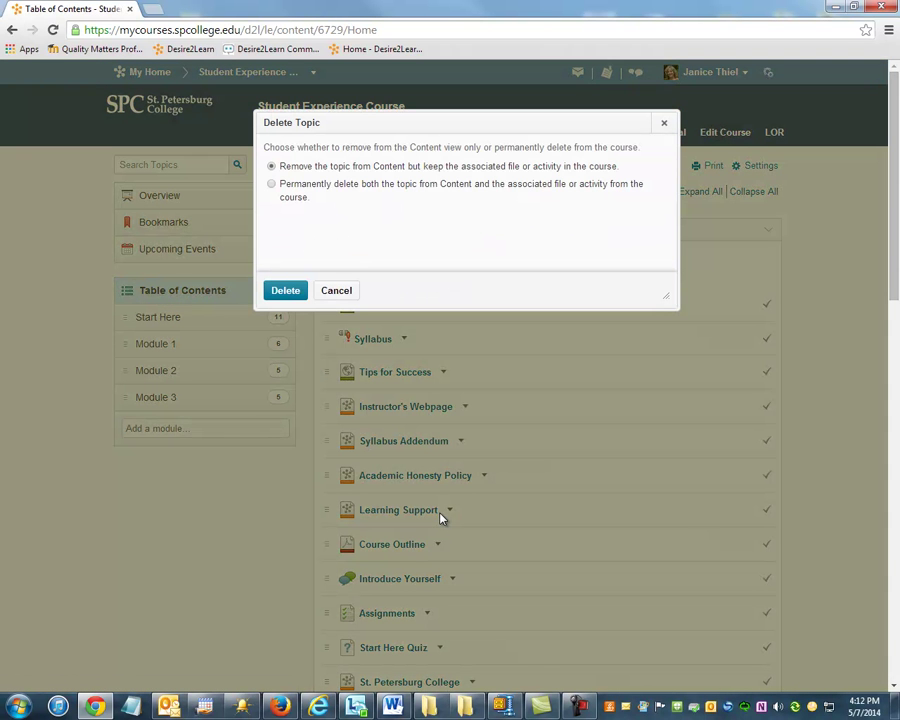
{"action": "left_click", "coordinate": [270, 186]}
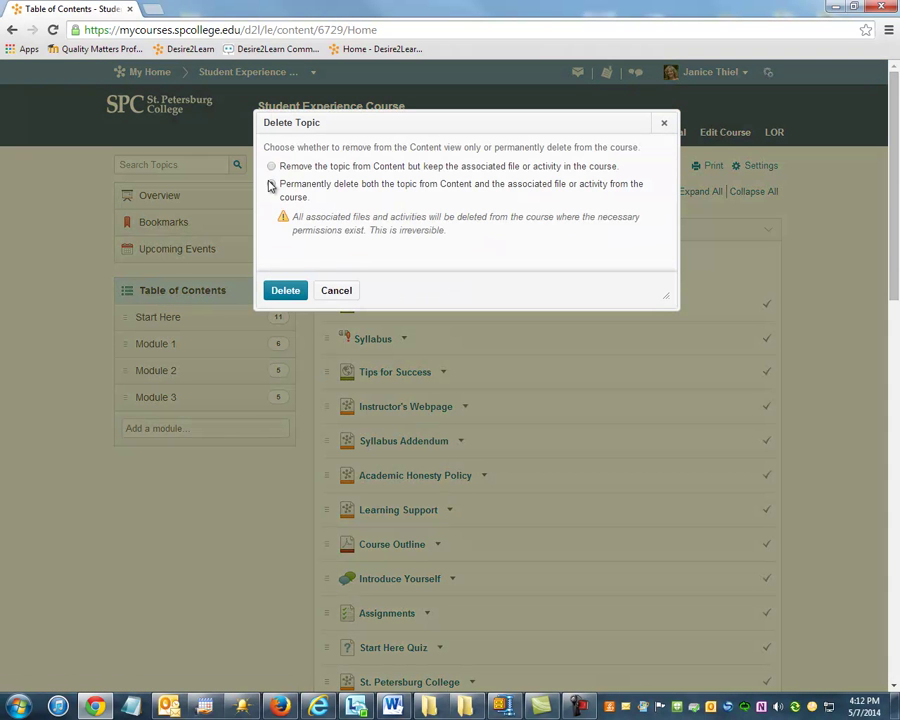
{"action": "left_click", "coordinate": [285, 290]}
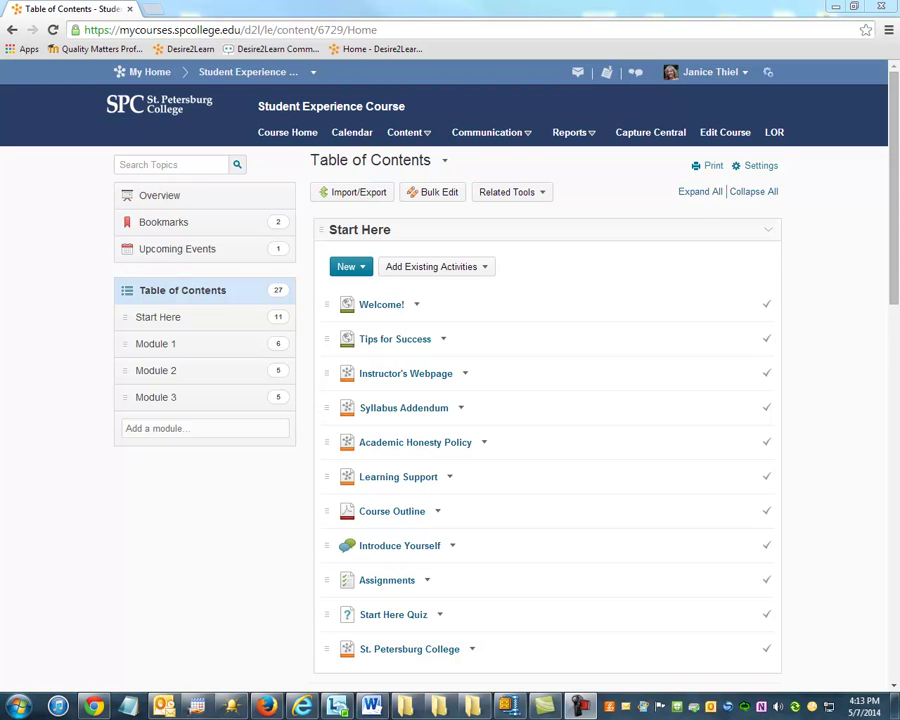
Step: Rename the Word syllabus in Syllabus Files to 'Syllabus.doc', then go back to the browser
{"action": "left_click", "coordinate": [470, 707]}
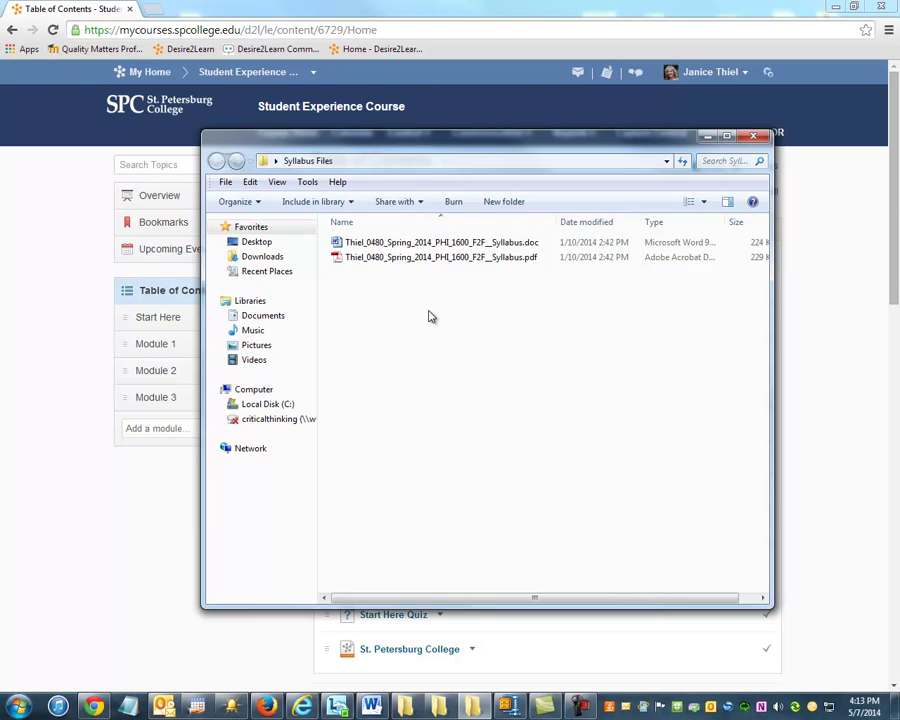
{"action": "right_click", "coordinate": [437, 247]}
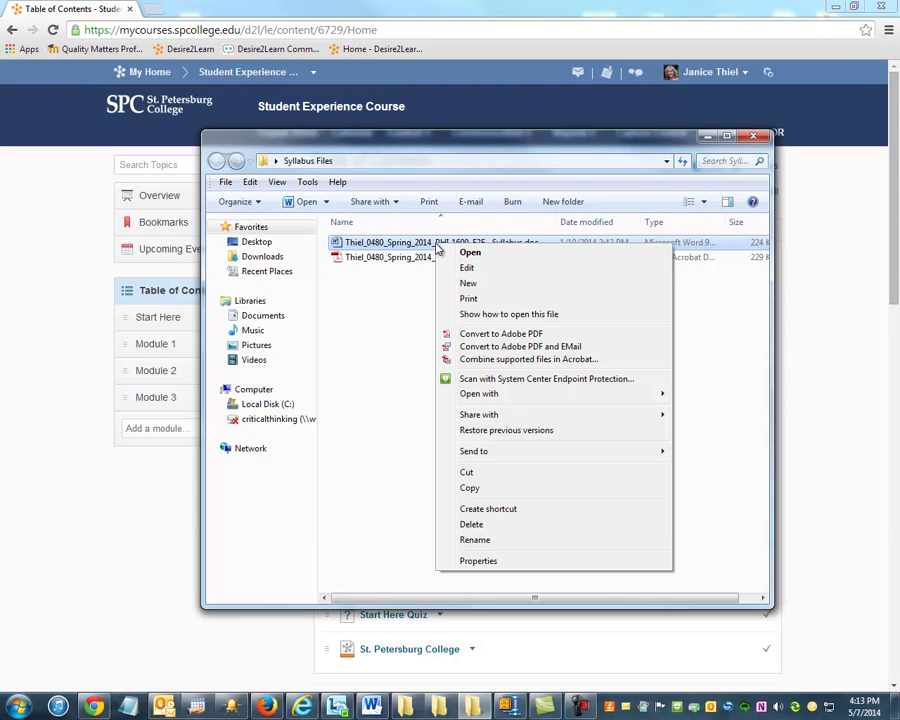
{"action": "left_click", "coordinate": [500, 540]}
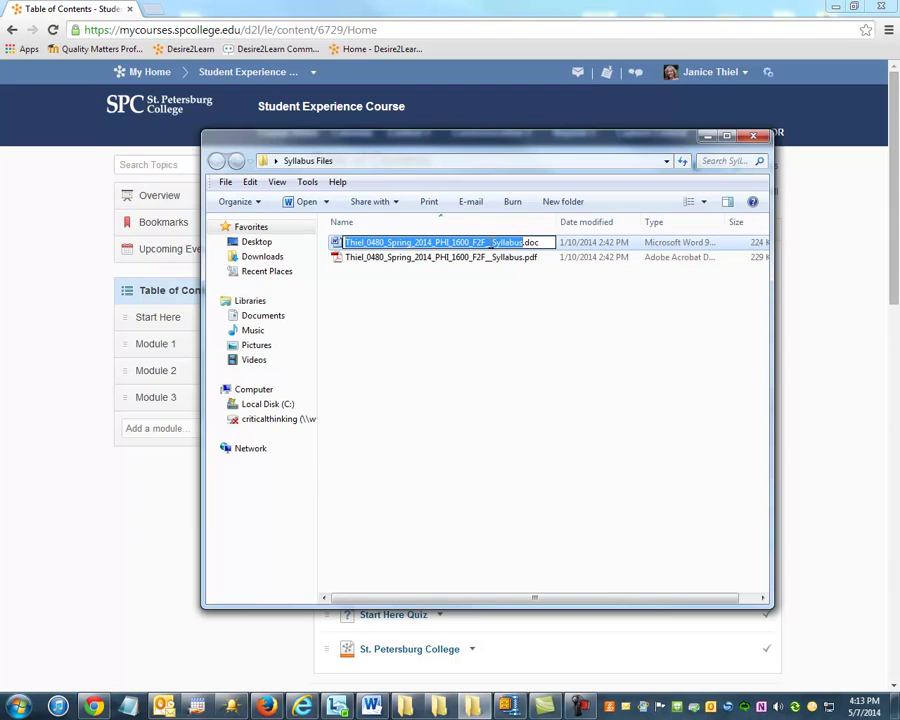
{"action": "left_click", "coordinate": [491, 242]}
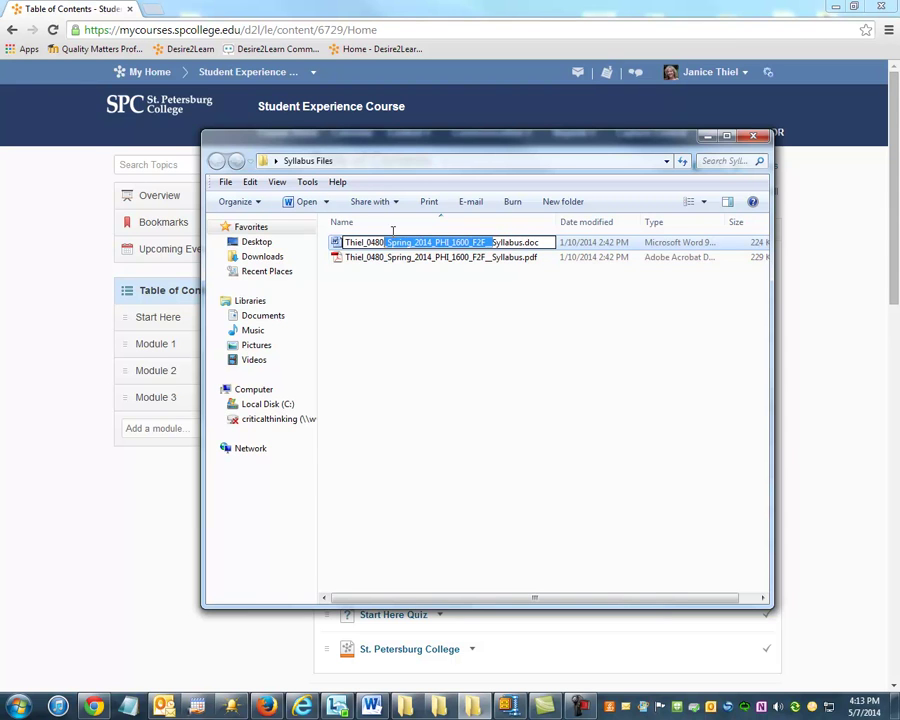
{"action": "key", "text": "shift+Home"}
{"action": "key", "text": "Delete"}
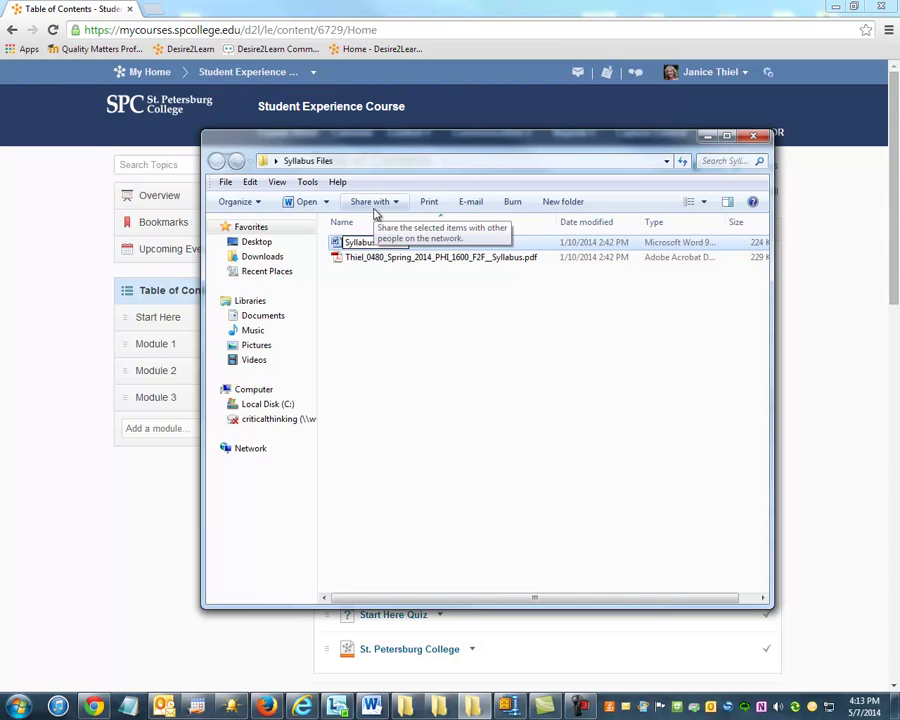
{"action": "left_click", "coordinate": [500, 380]}
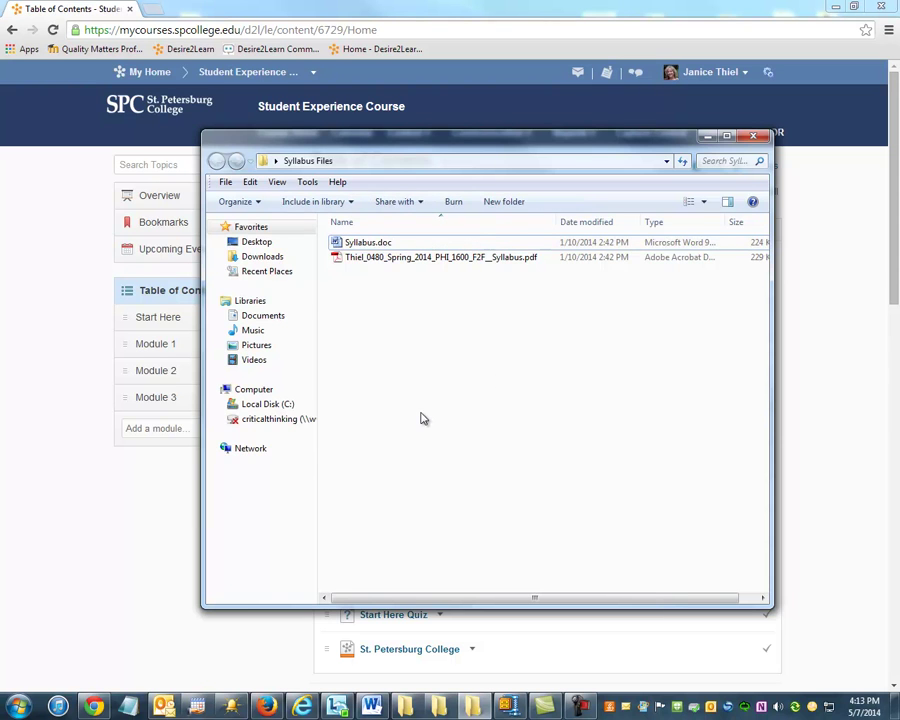
{"action": "left_click", "coordinate": [62, 465]}
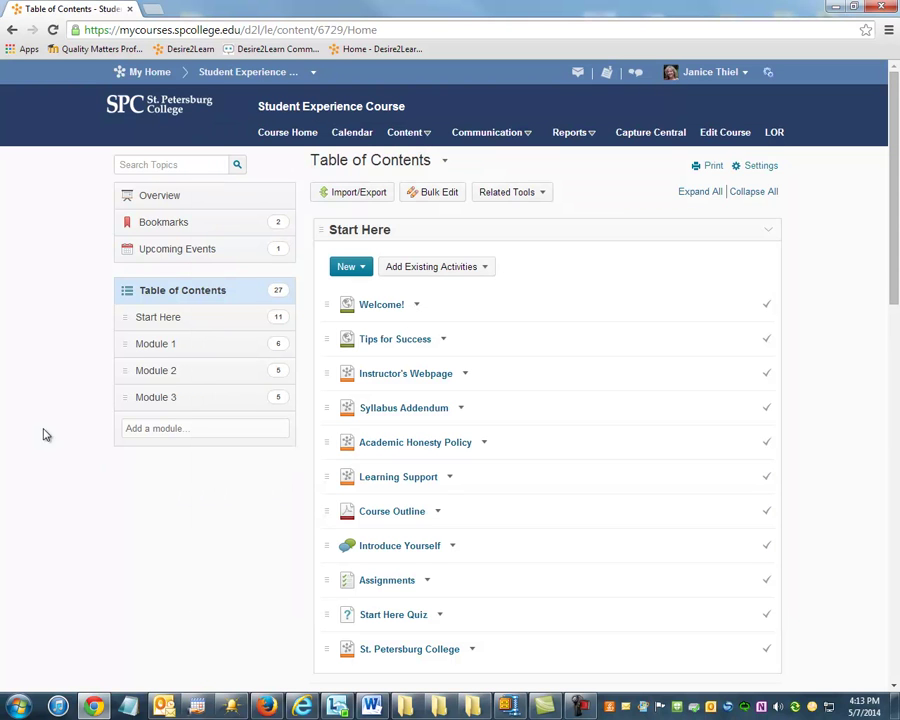
Step: Upload Syllabus.doc (223.5 KB) from the computer into the Start Here module
{"action": "left_click", "coordinate": [364, 272]}
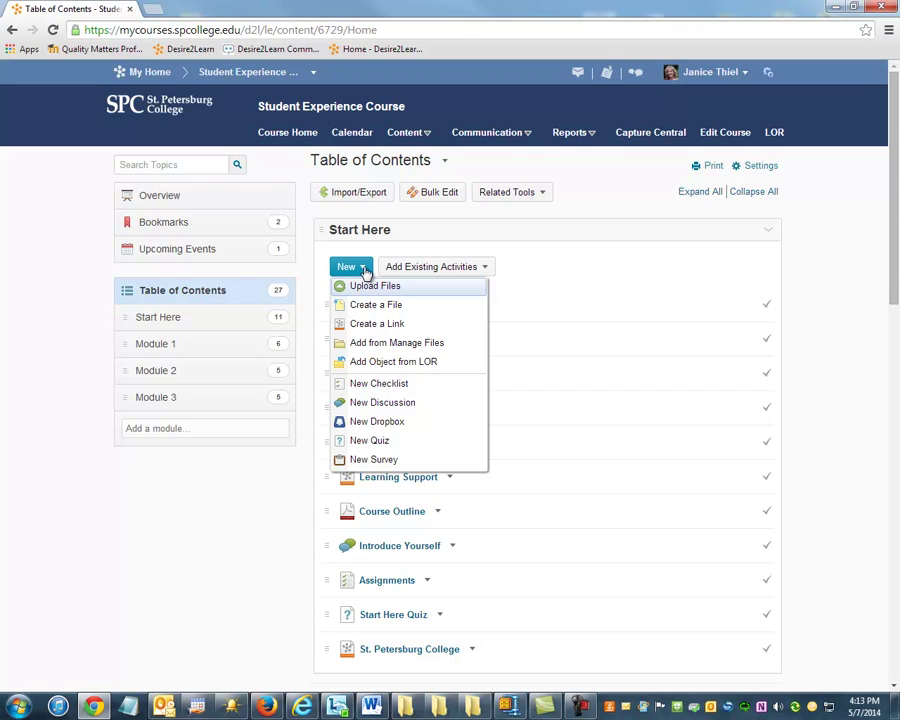
{"action": "left_click", "coordinate": [366, 285]}
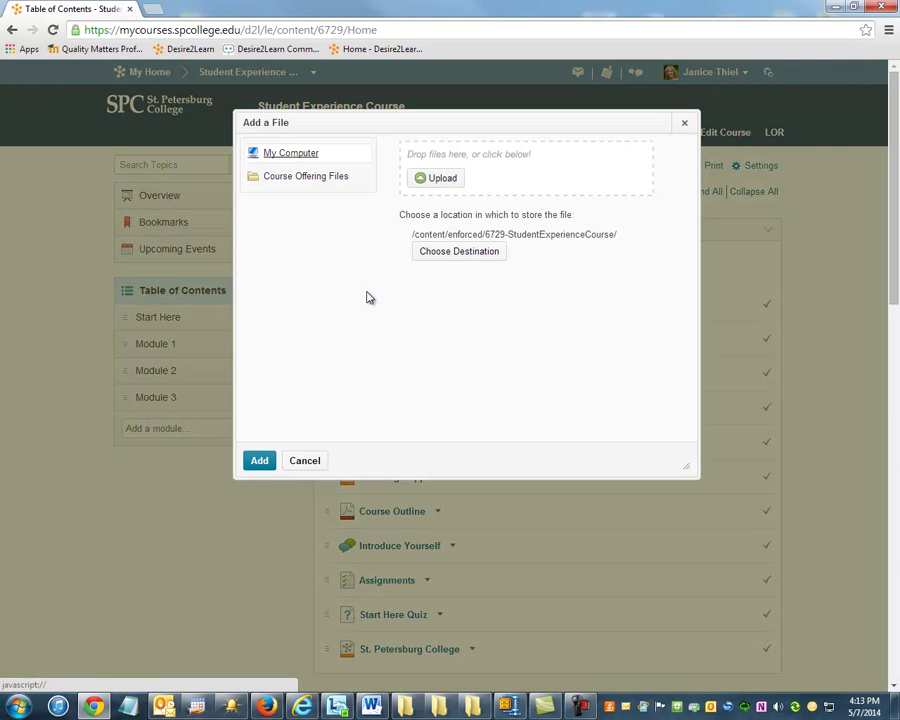
{"action": "left_click", "coordinate": [442, 177]}
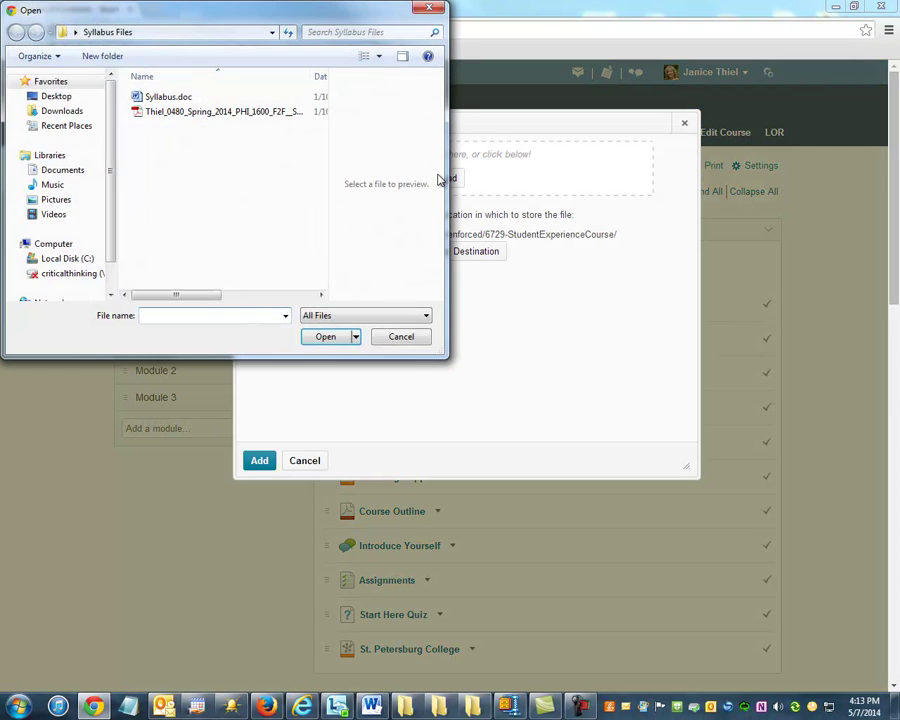
{"action": "left_click", "coordinate": [172, 97]}
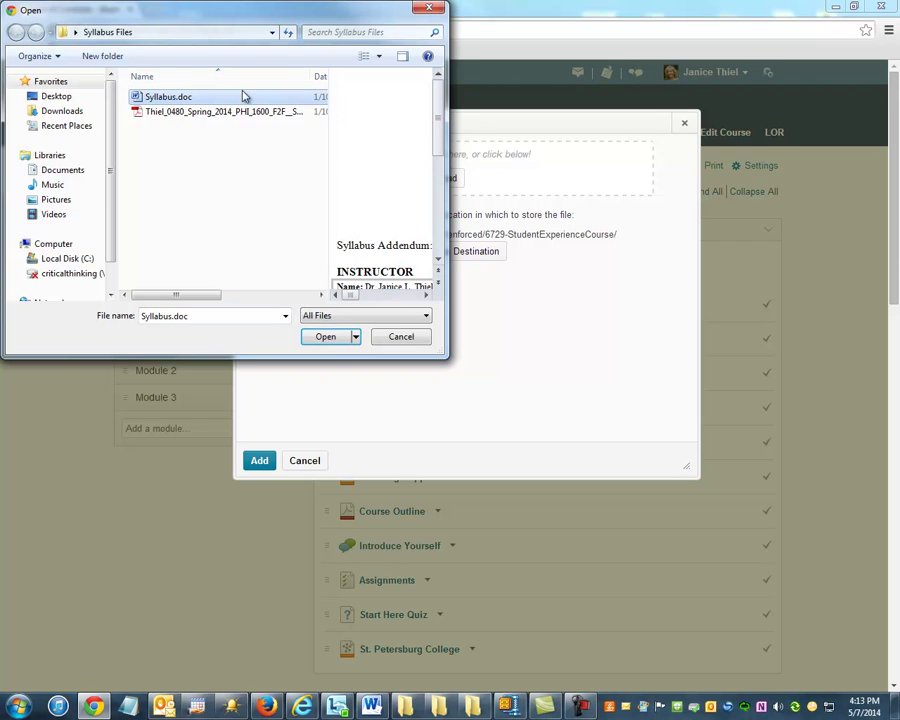
{"action": "left_click", "coordinate": [336, 337]}
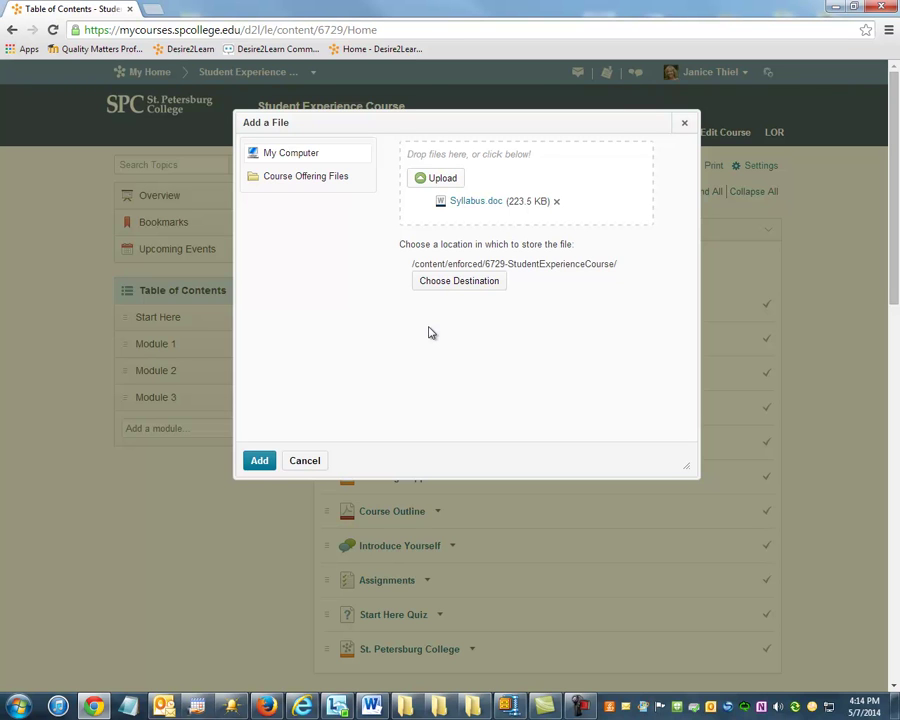
Step: Set the uploaded syllabus's storage destination to the Start Here folder
{"action": "left_click", "coordinate": [491, 283]}
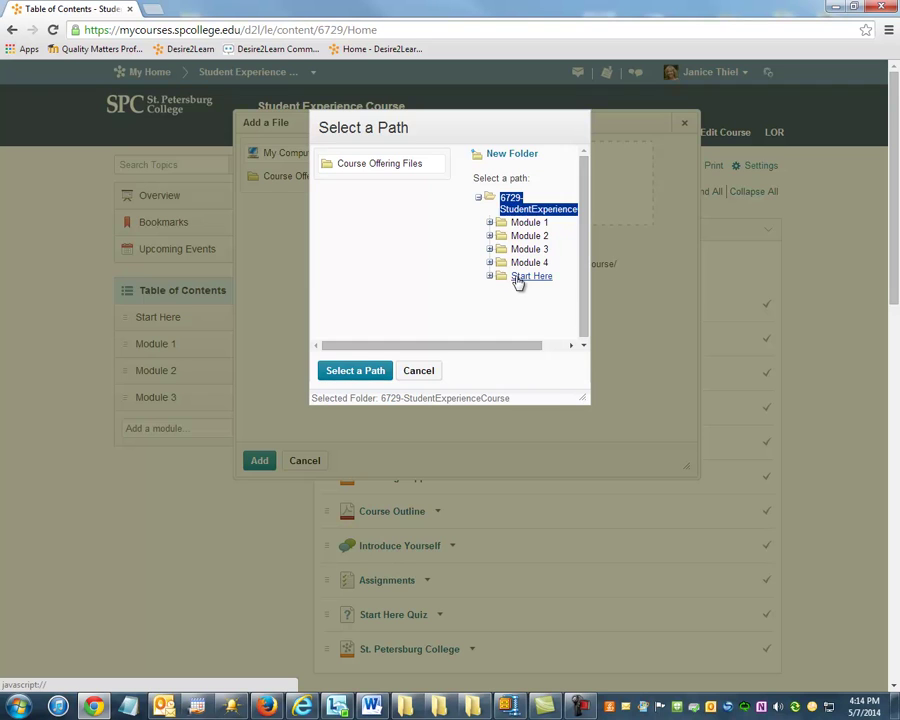
{"action": "left_click", "coordinate": [517, 280]}
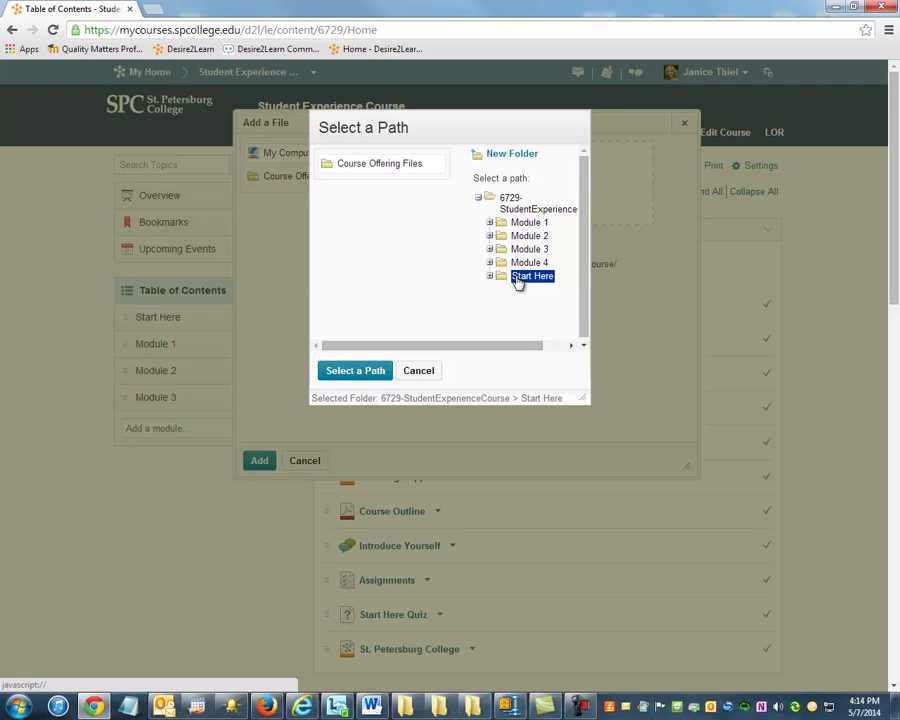
{"action": "left_click", "coordinate": [361, 374]}
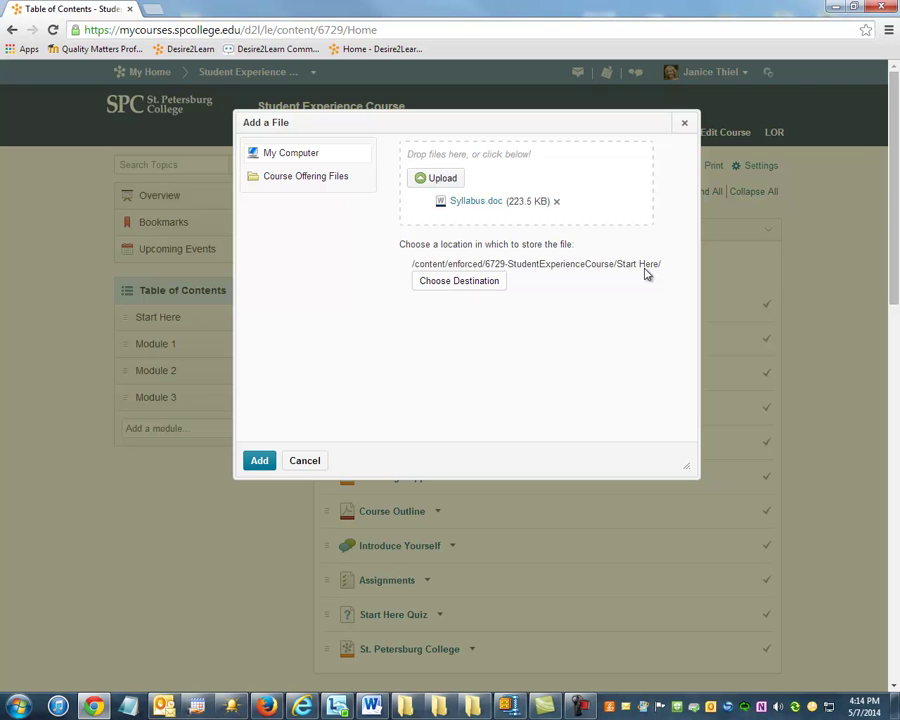
Step: Add Syllabus to Start Here and drag it up to sit right after Welcome!
{"action": "left_click", "coordinate": [258, 464]}
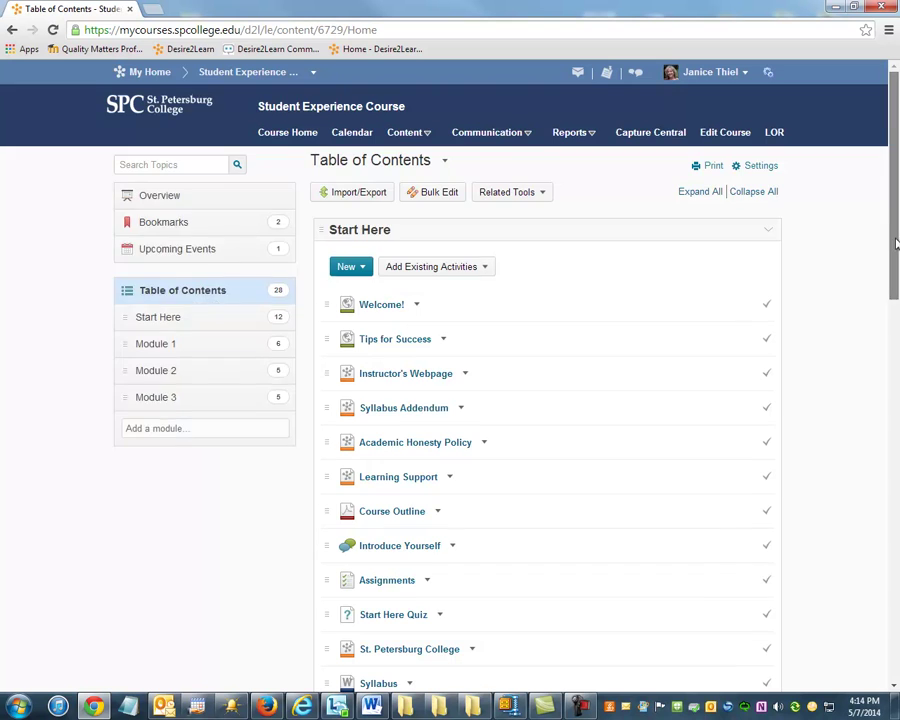
{"action": "left_click_drag", "start_coordinate": [897, 243], "coordinate": [894, 271]}
{"action": "left_click_drag", "start_coordinate": [327, 601], "coordinate": [358, 249]}
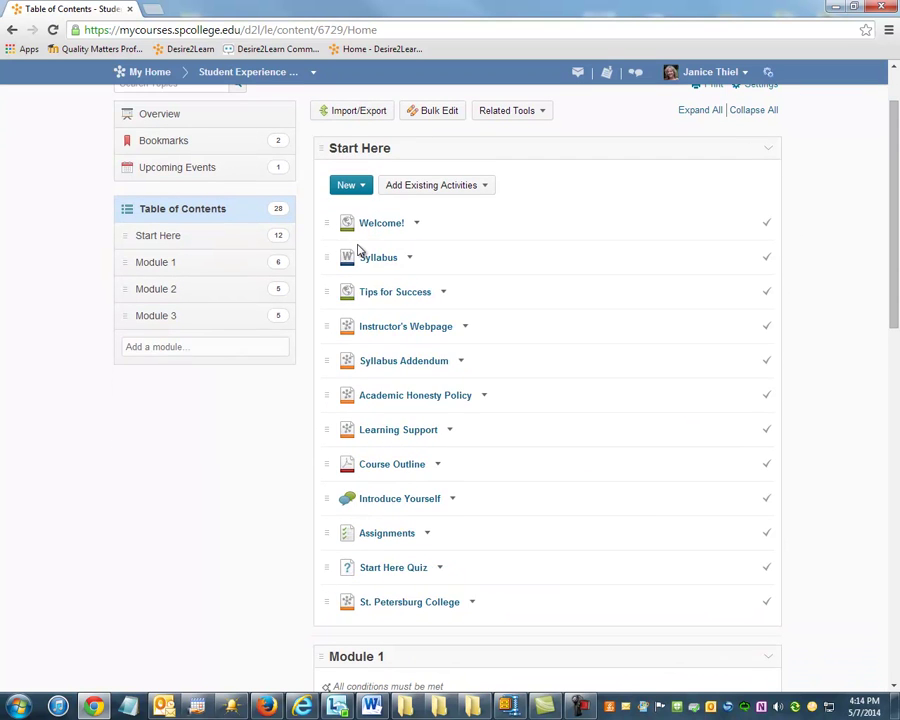
{"action": "left_click_drag", "start_coordinate": [893, 224], "coordinate": [878, 176]}
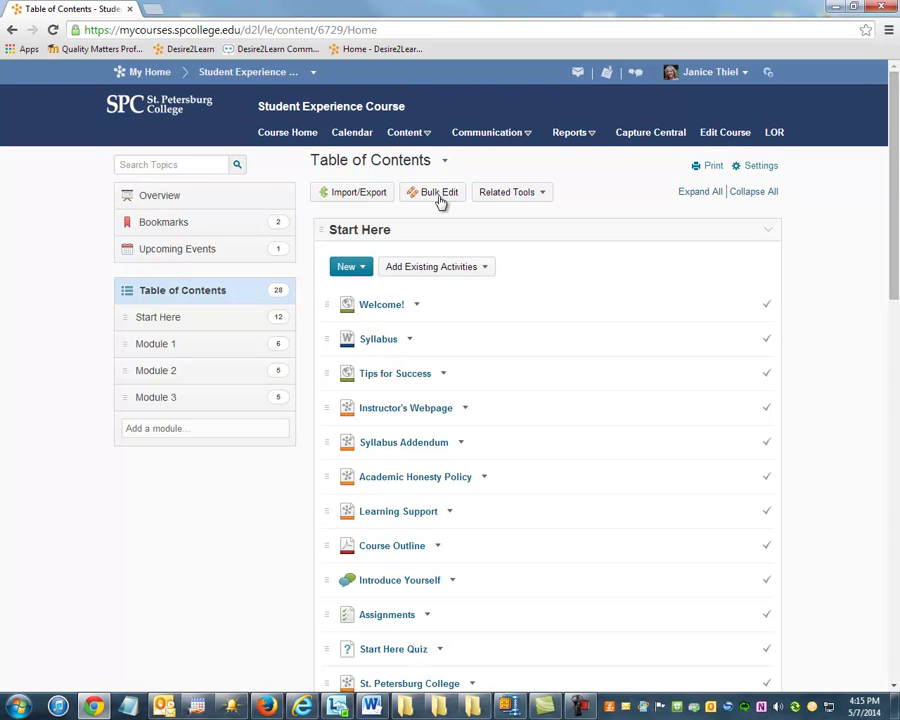
Step: From Edit Course, reach Manage Files and view the Start Here folder containing Syllabus.doc
{"action": "left_click", "coordinate": [727, 133]}
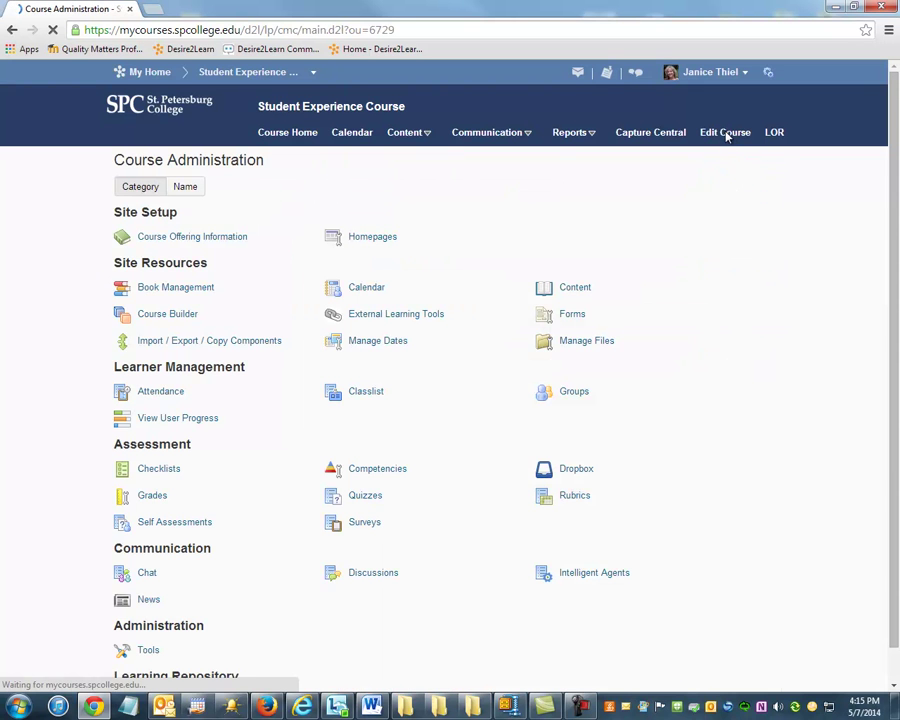
{"action": "left_click", "coordinate": [588, 343]}
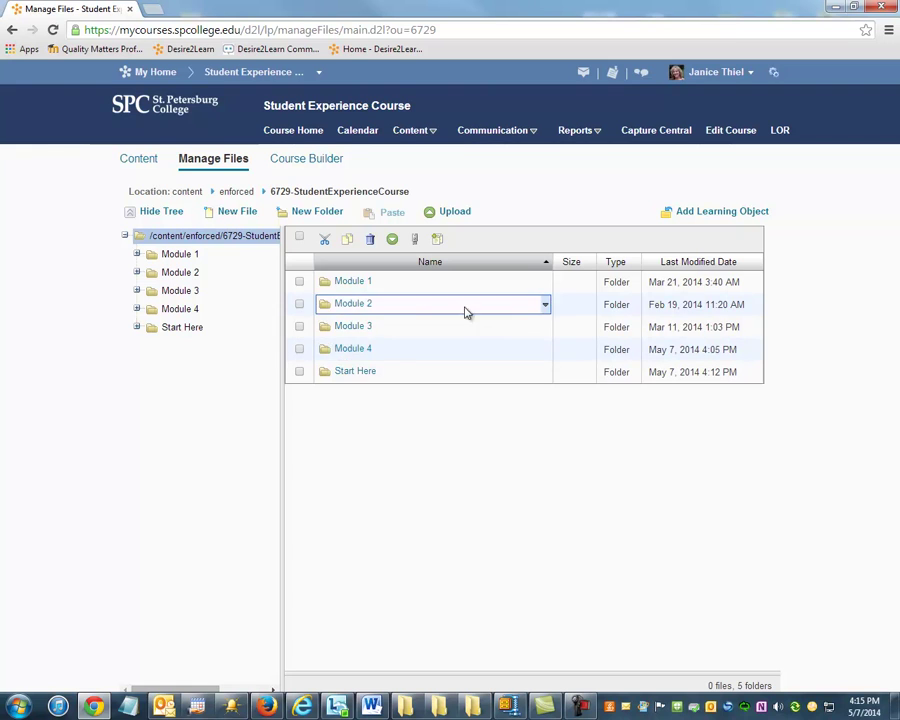
{"action": "left_click", "coordinate": [353, 374]}
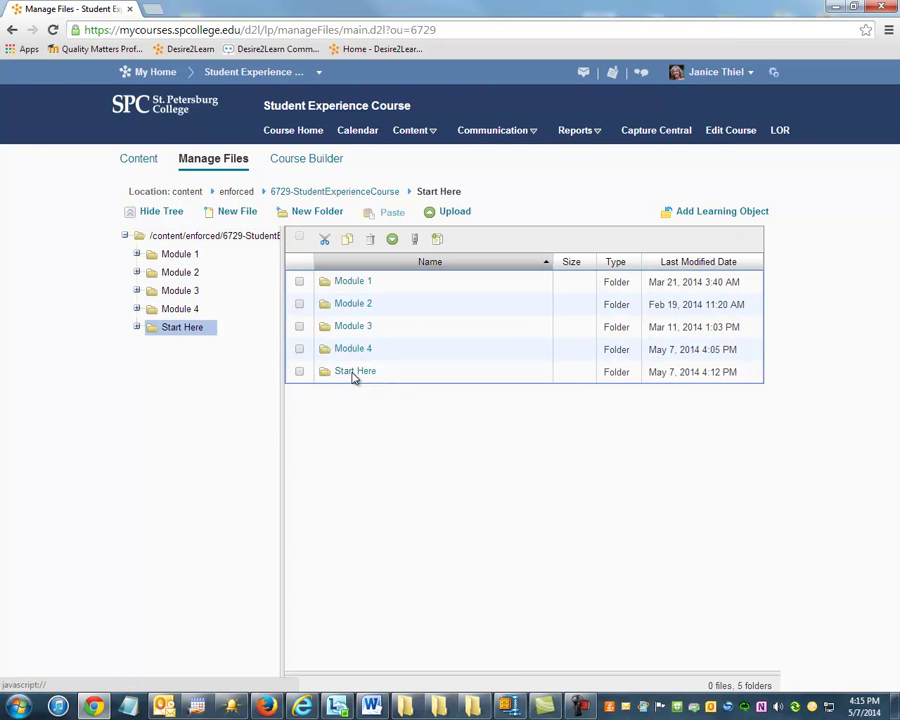